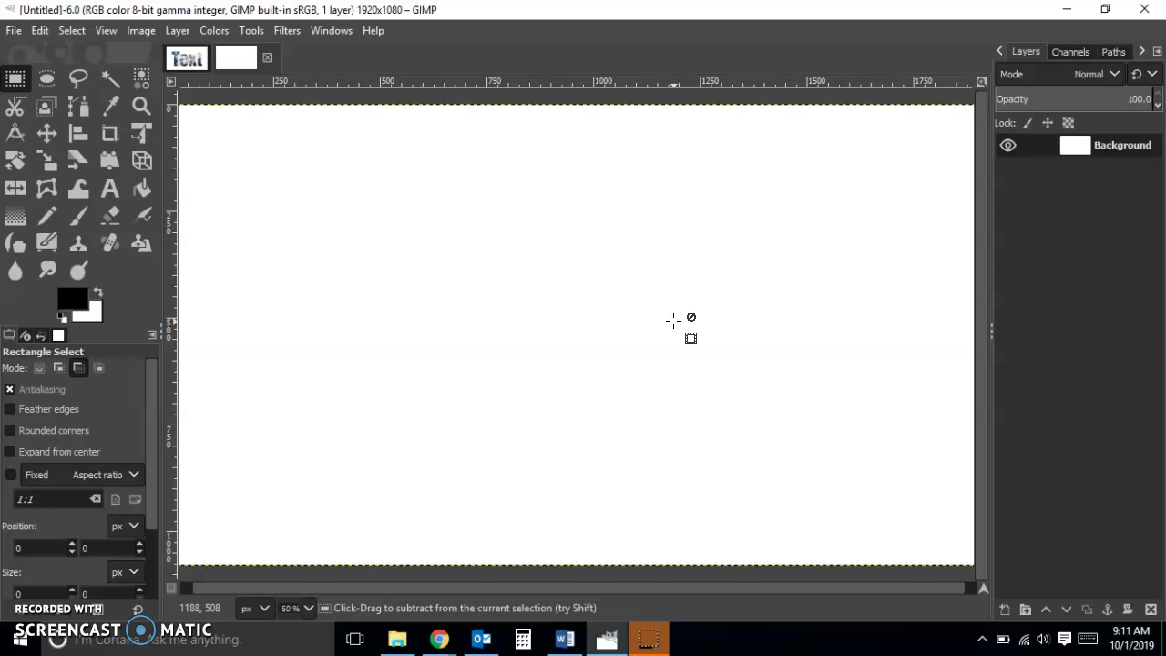
Step: Switch to the finished Text example and hide its Text layer to reveal the Everest photo
{"action": "left_click", "coordinate": [187, 58]}
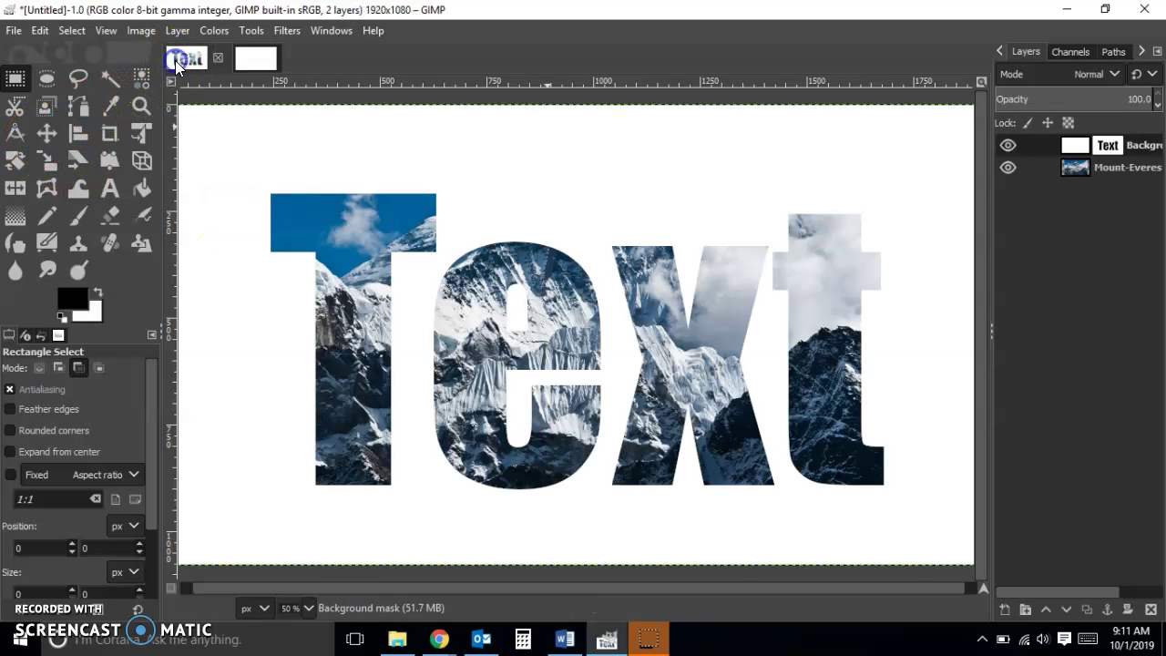
{"action": "left_click", "coordinate": [1007, 145]}
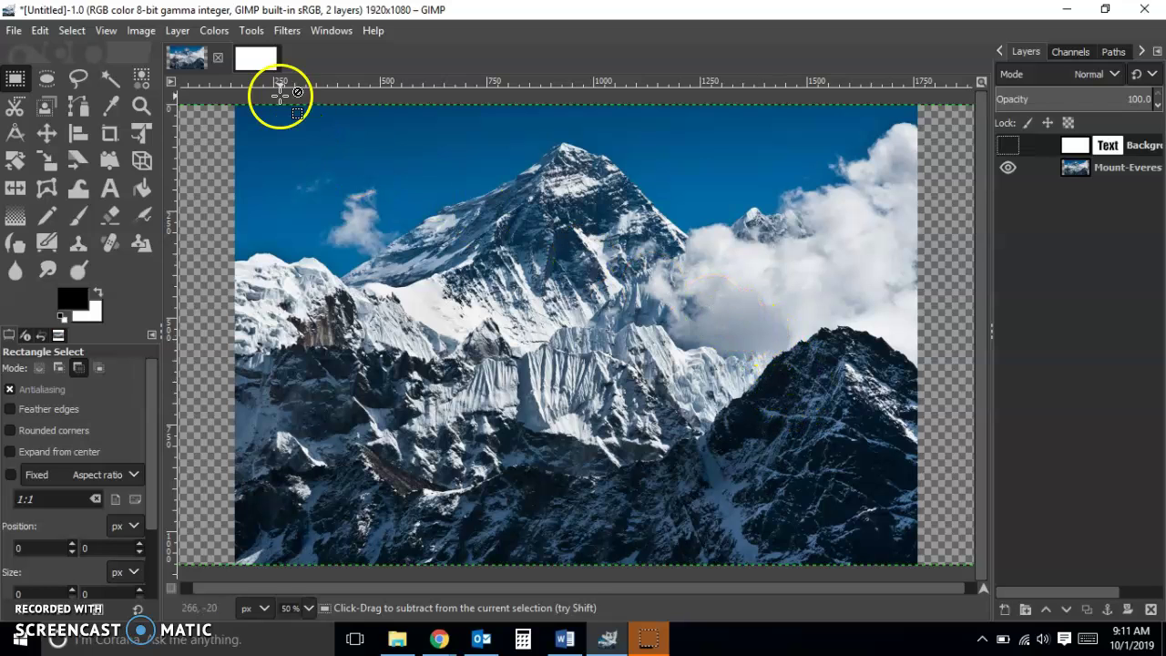
Step: On the blank white image, set the foreground colour to red
{"action": "left_click", "coordinate": [258, 57]}
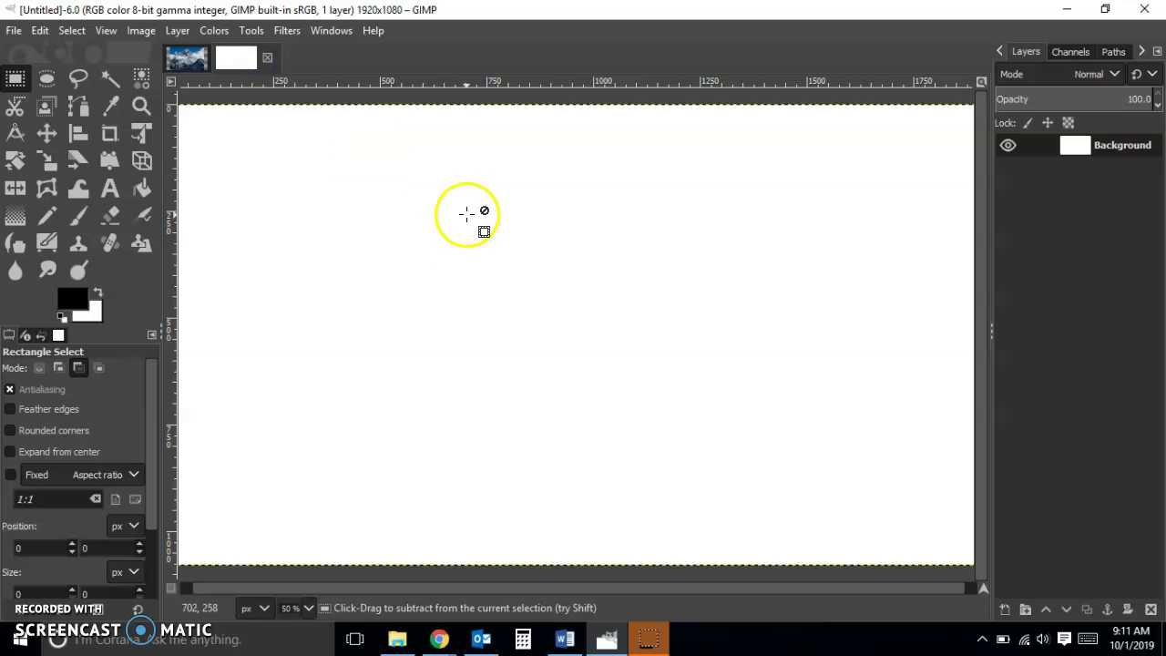
{"action": "left_click", "coordinate": [73, 300]}
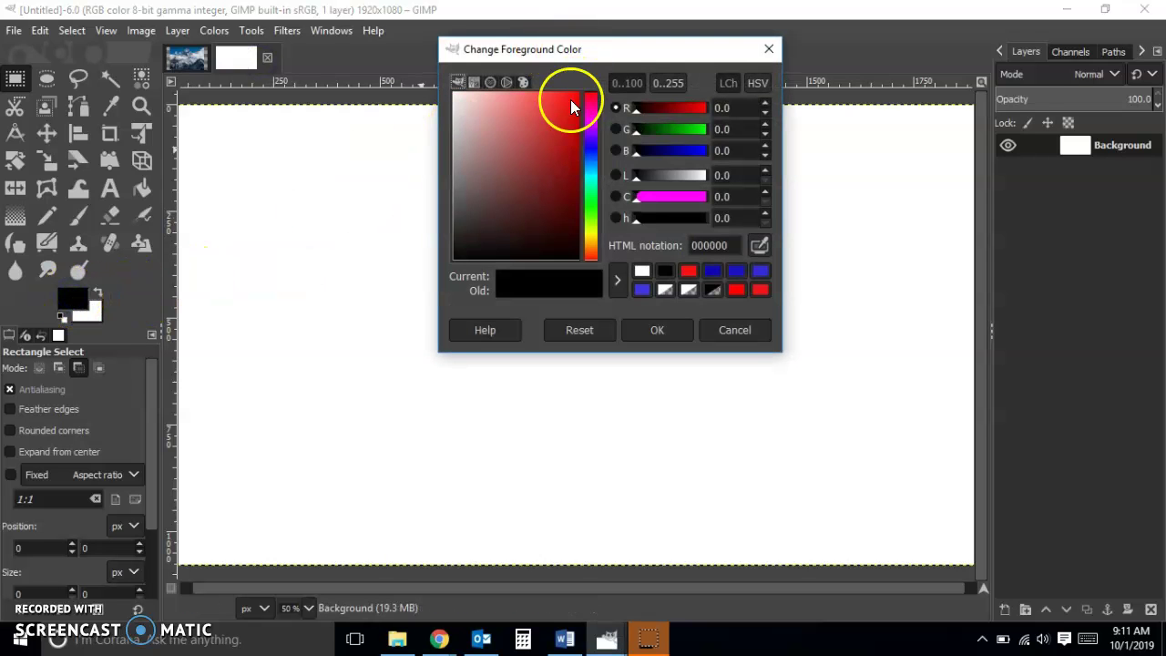
{"action": "left_click", "coordinate": [688, 270]}
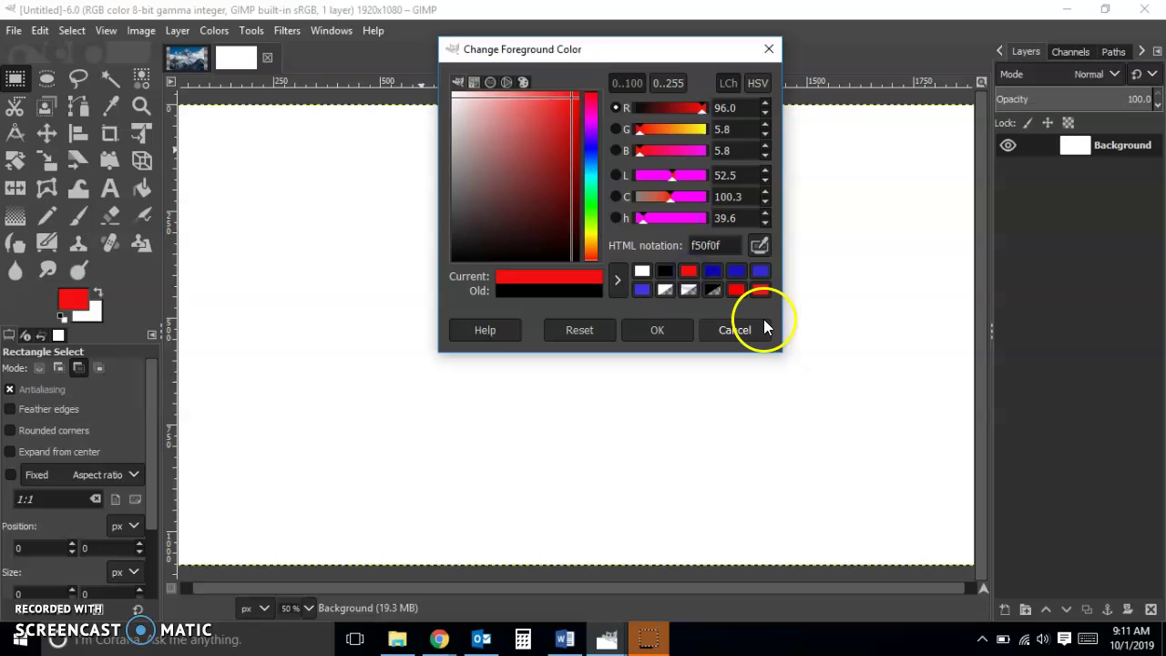
{"action": "left_click", "coordinate": [670, 330]}
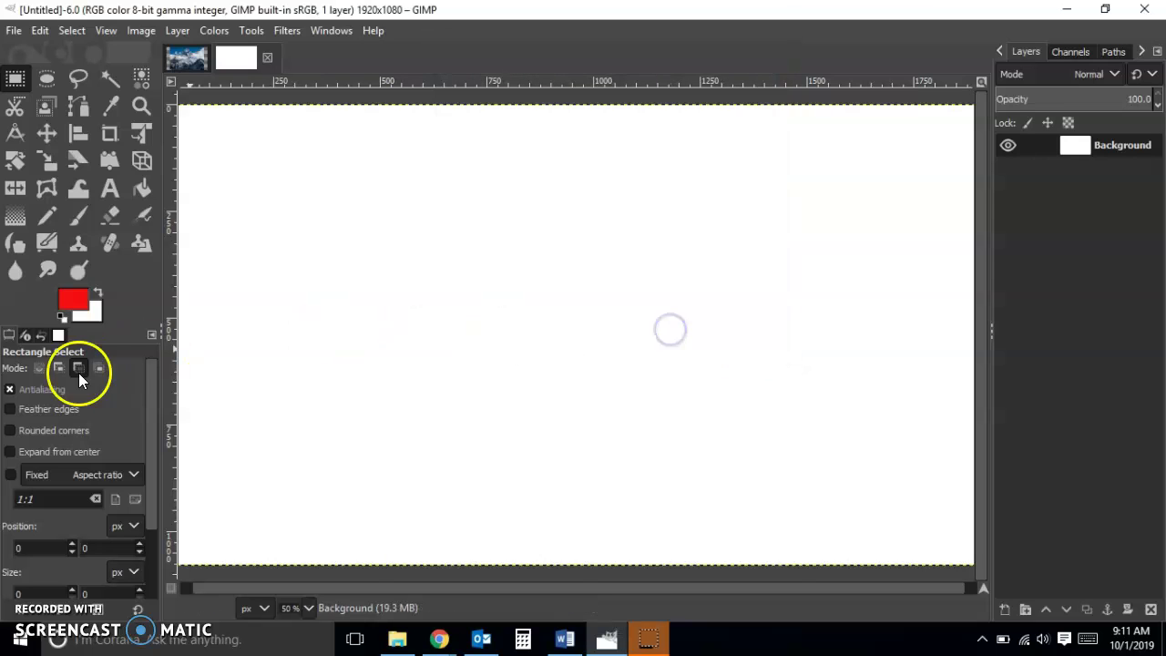
Step: Add the word 'Text' in 864 px Impact Condensed, enlarging its text box to span the canvas
{"action": "left_click", "coordinate": [110, 187]}
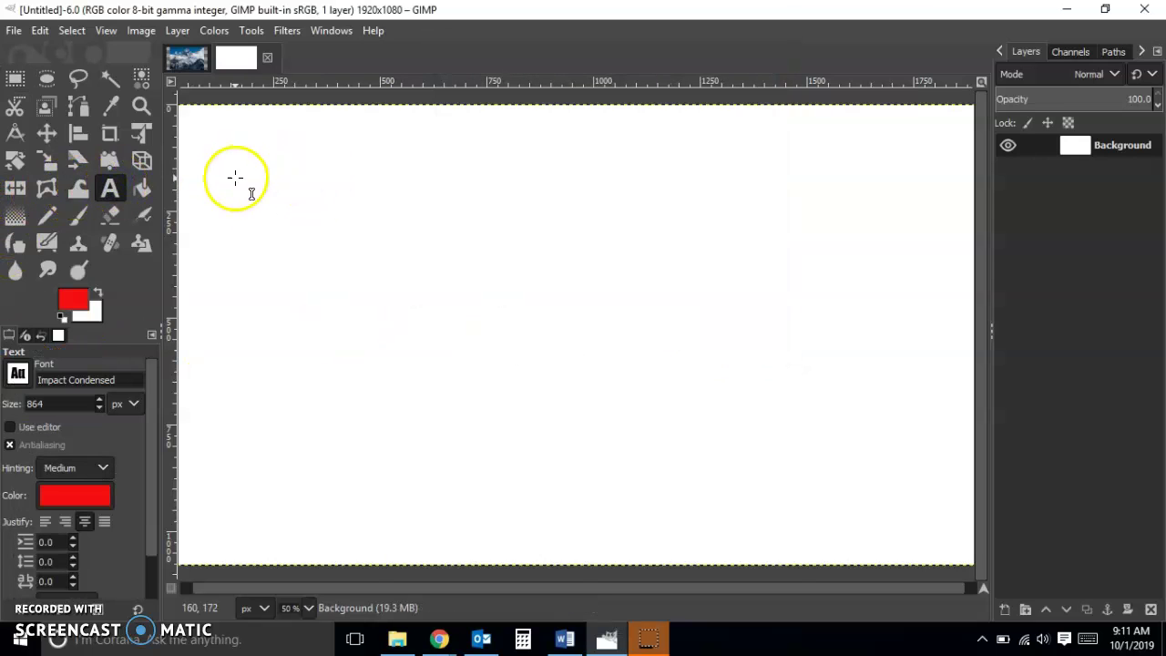
{"action": "left_click_drag", "start_coordinate": [235, 178], "coordinate": [916, 492]}
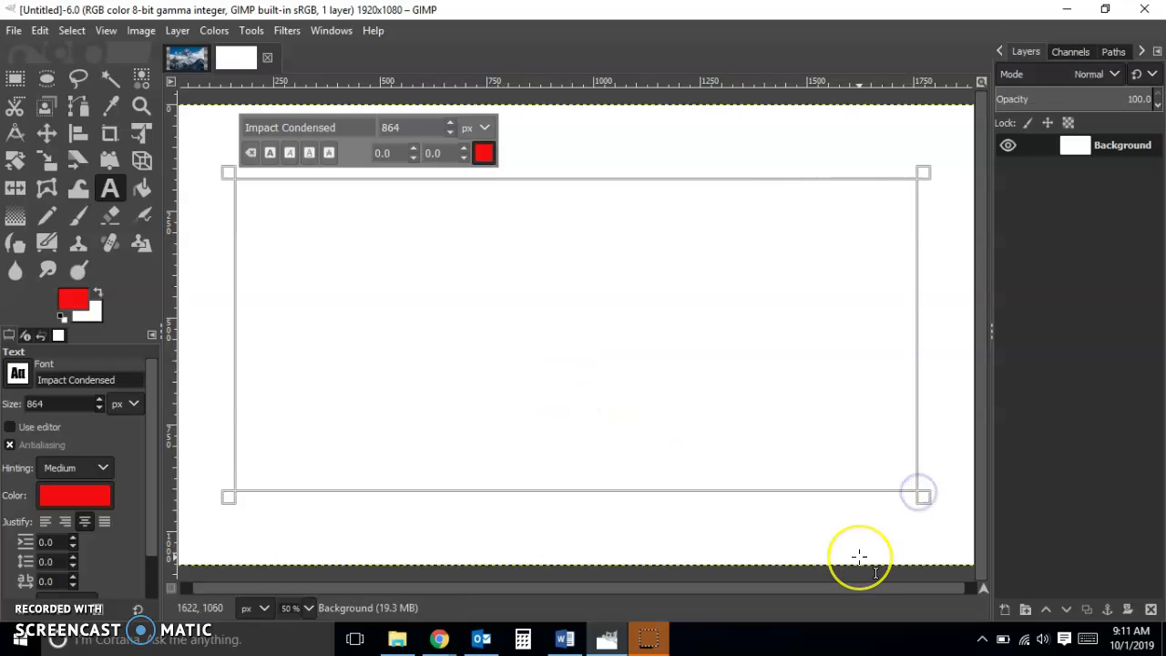
{"action": "type", "text": "T"}
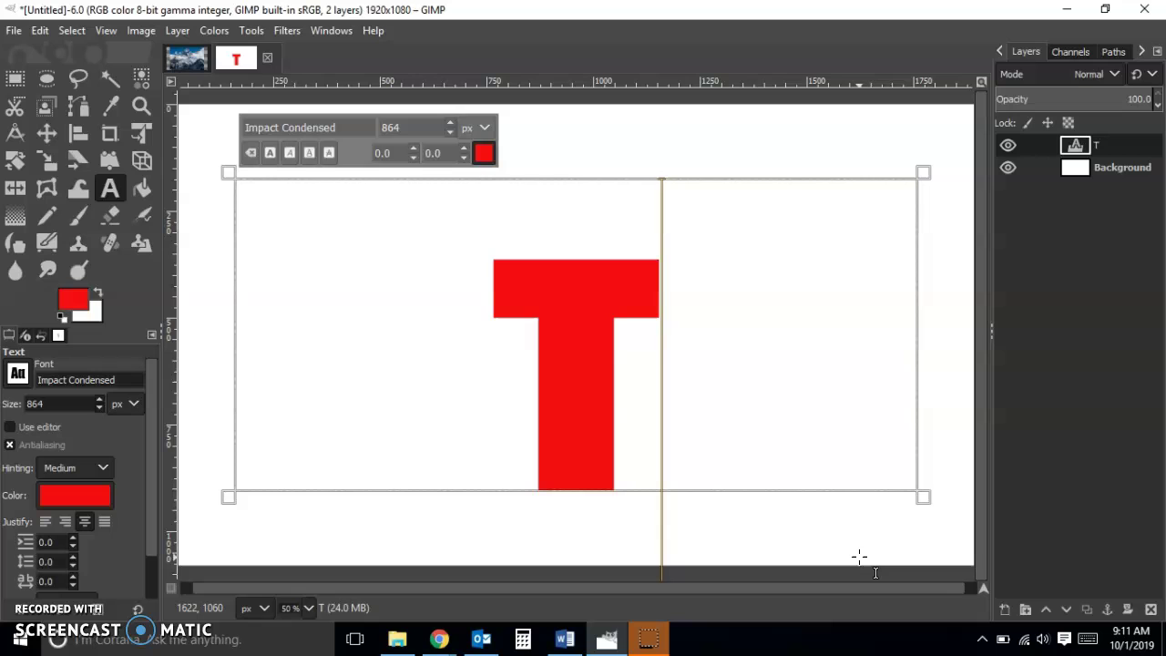
{"action": "type", "text": "ext"}
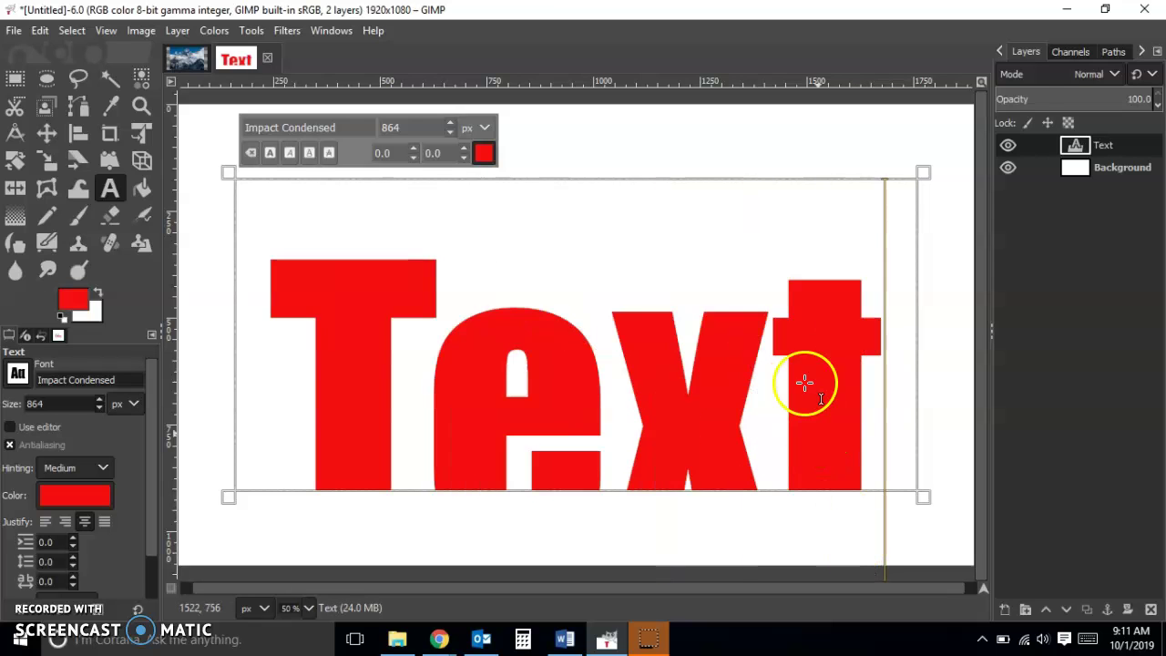
{"action": "left_click_drag", "start_coordinate": [736, 174], "coordinate": [734, 131]}
{"action": "left_click_drag", "start_coordinate": [690, 496], "coordinate": [692, 549]}
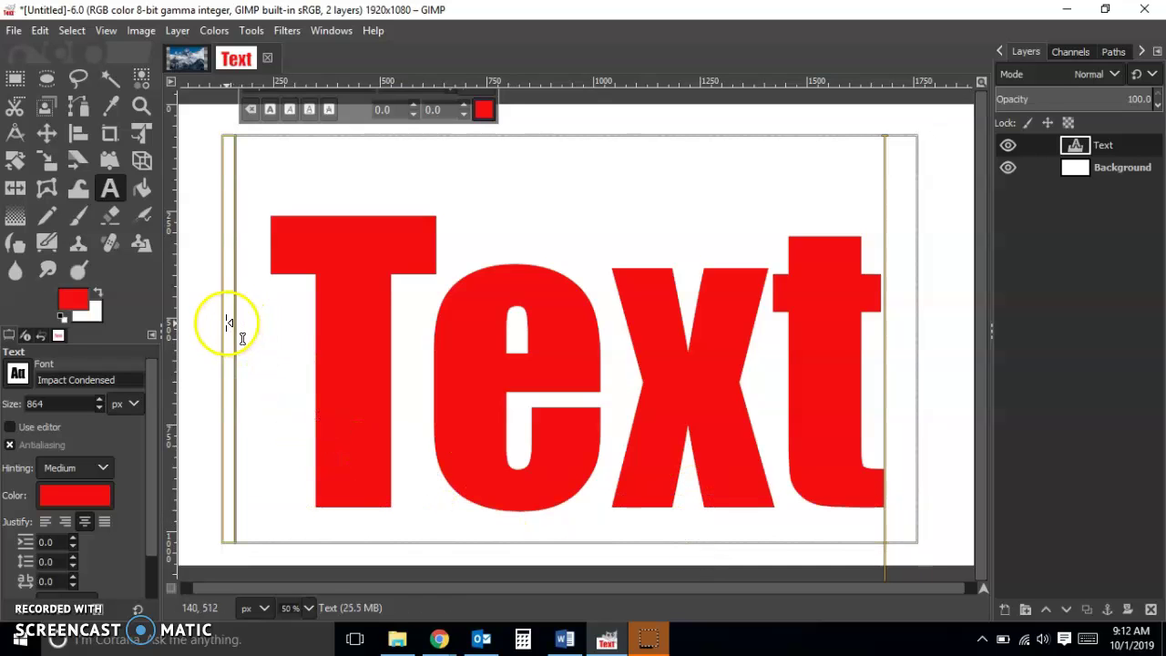
{"action": "left_click_drag", "start_coordinate": [228, 324], "coordinate": [197, 324]}
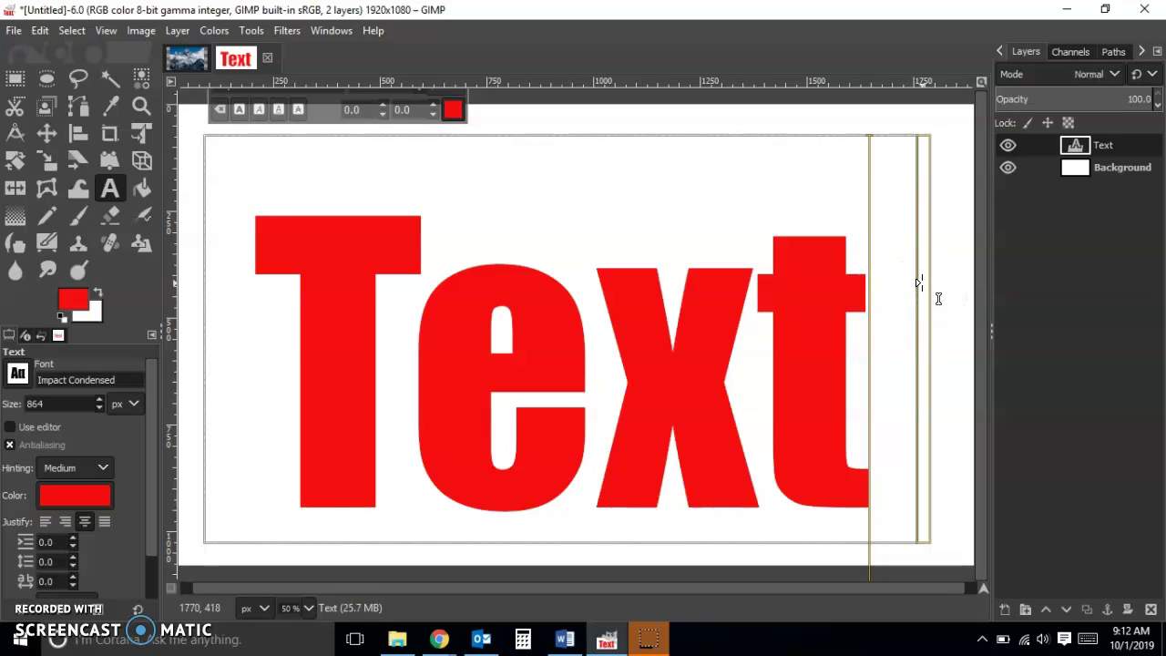
{"action": "left_click_drag", "start_coordinate": [918, 283], "coordinate": [954, 283]}
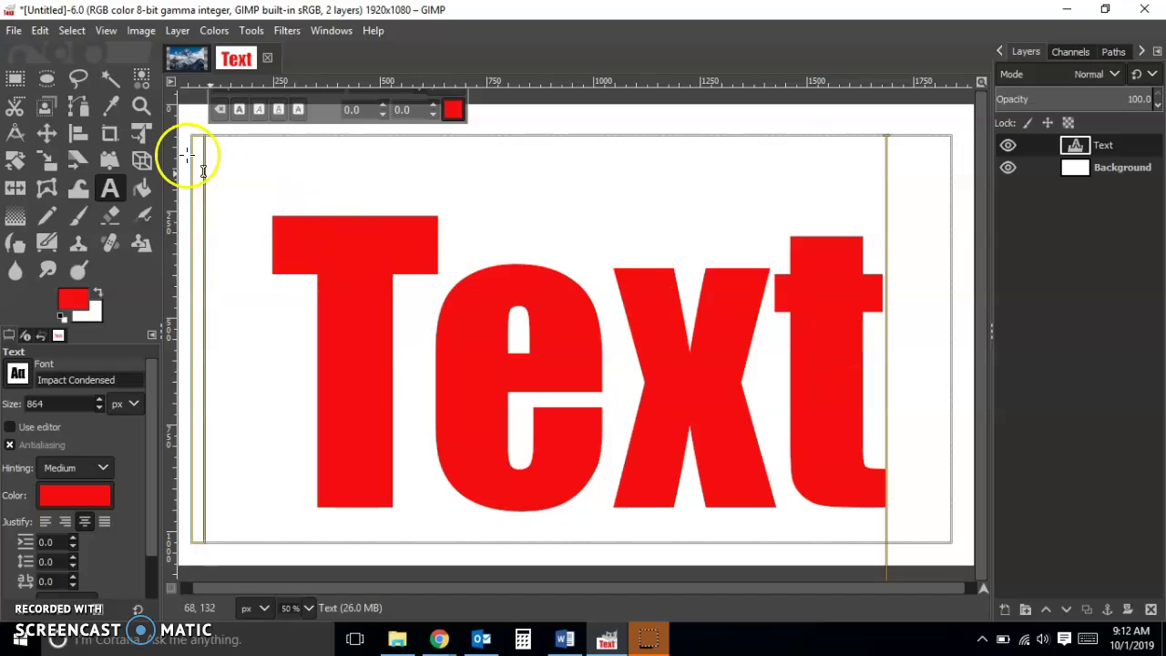
{"action": "left_click", "coordinate": [20, 82]}
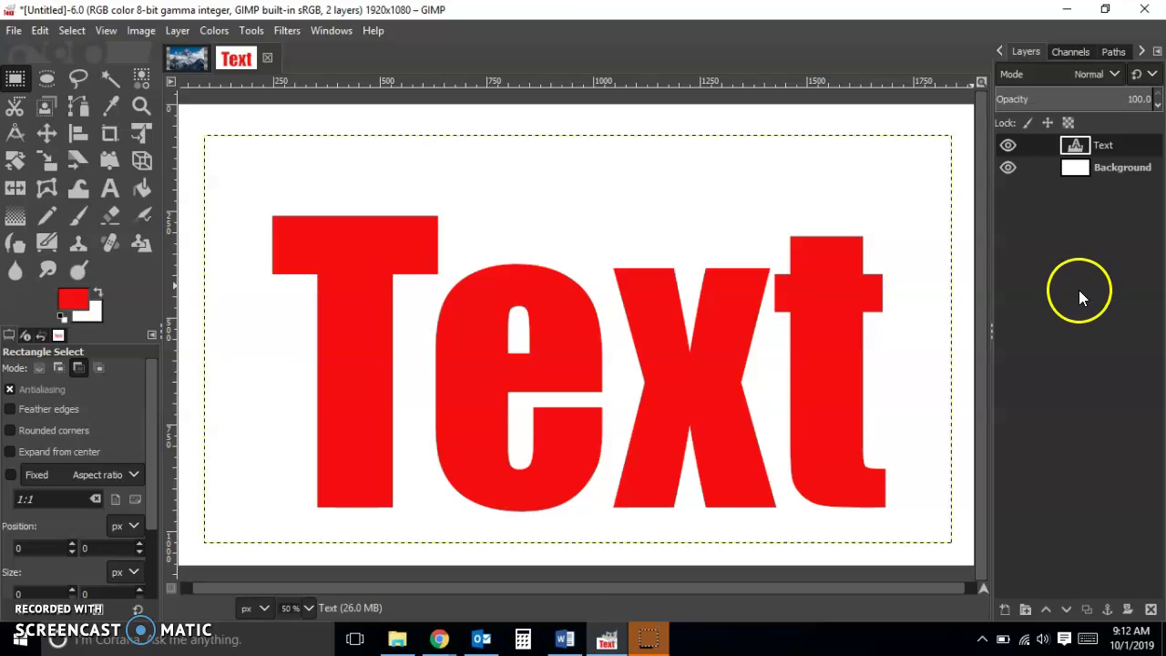
Step: Select the red letters by colour and grow the selection by 100 px
{"action": "left_click", "coordinate": [141, 78]}
{"action": "left_click", "coordinate": [322, 241]}
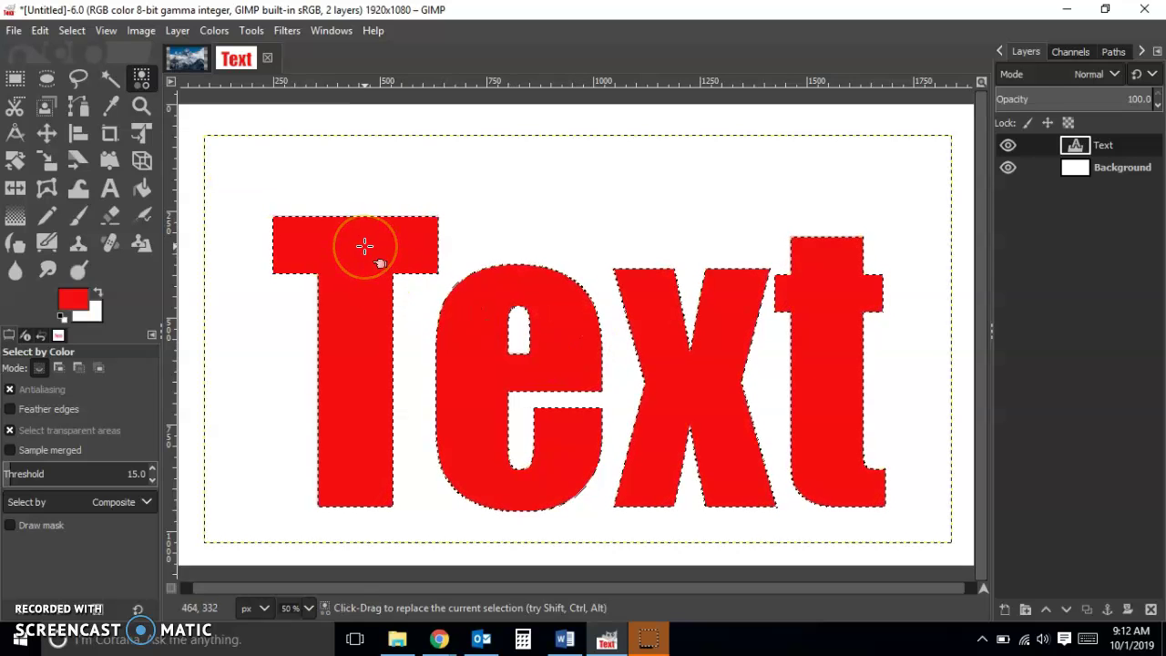
{"action": "left_click", "coordinate": [71, 30]}
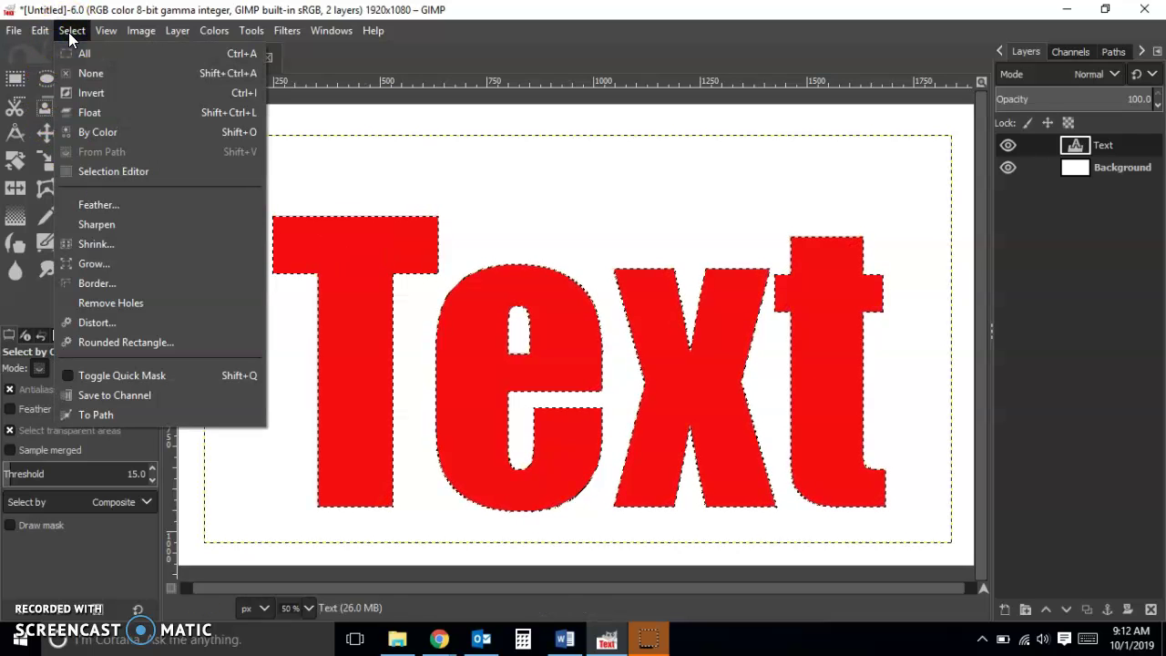
{"action": "left_click", "coordinate": [123, 266]}
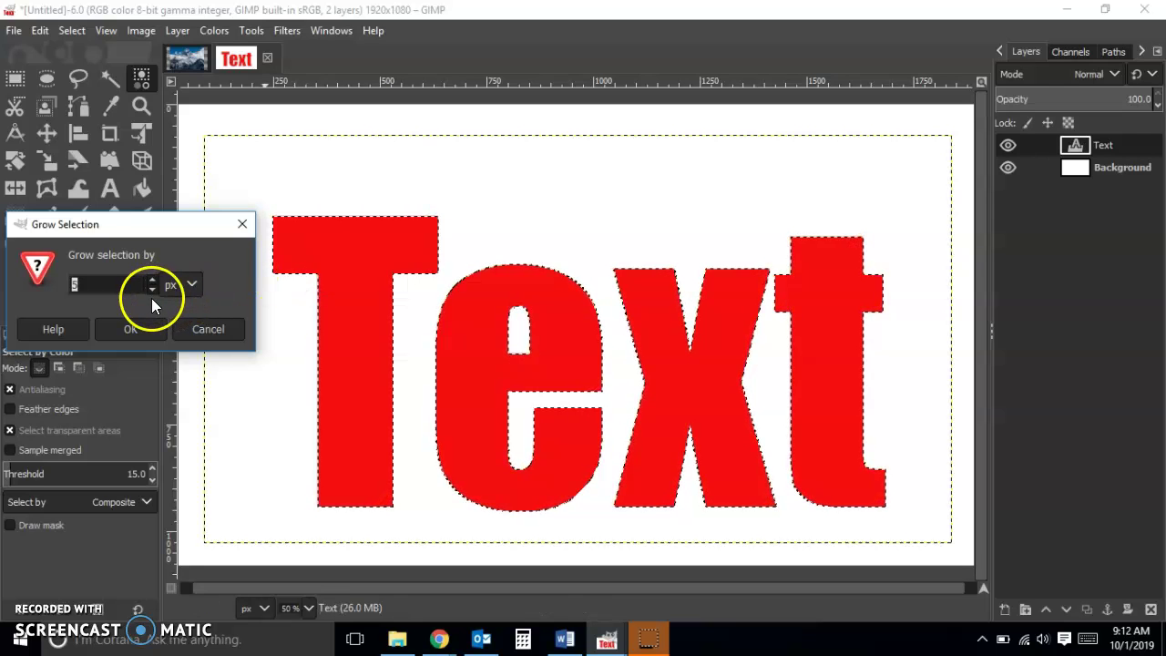
{"action": "type", "text": "100"}
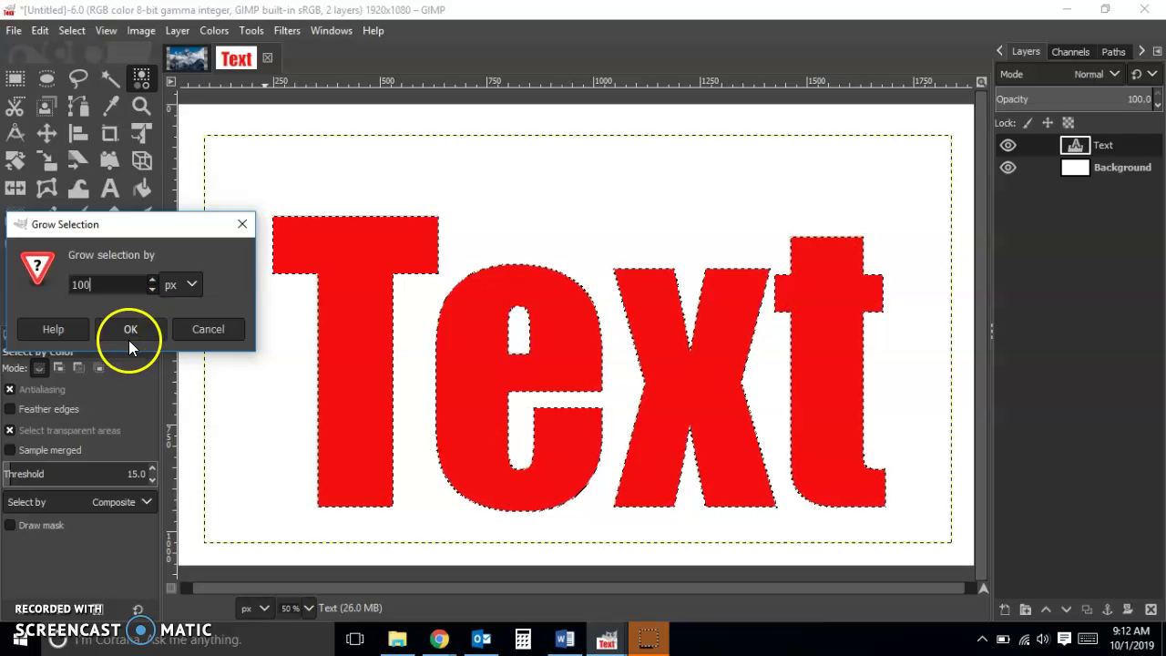
{"action": "left_click", "coordinate": [129, 328]}
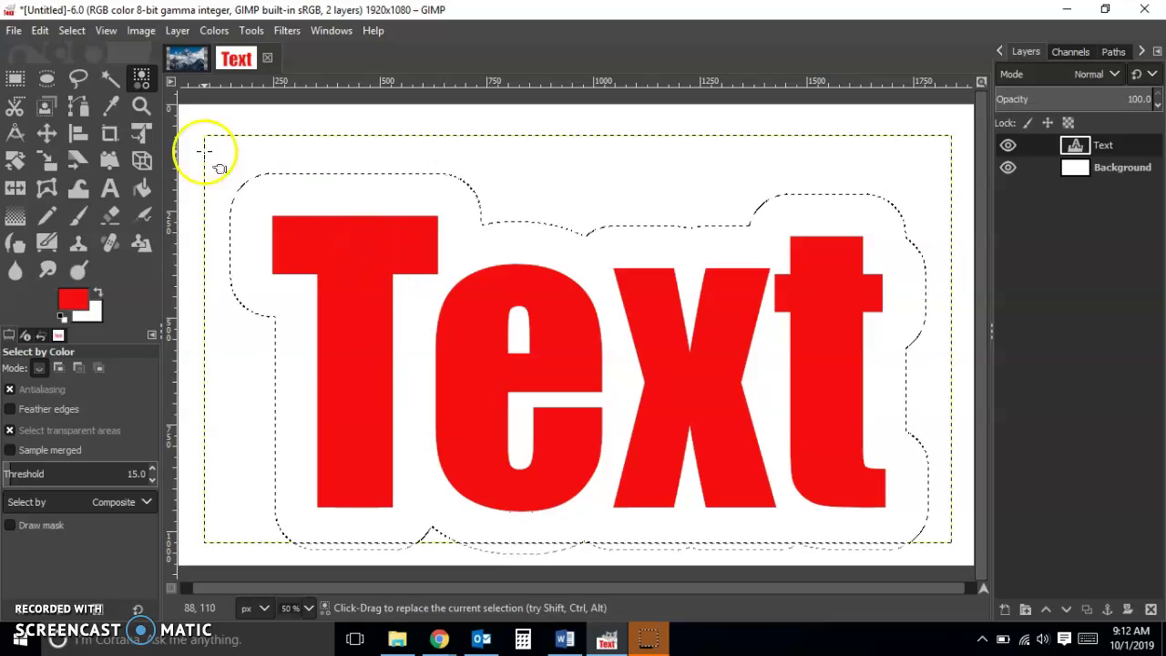
Step: Undo the 100 px grow, grow the letter selection by 5 px instead, and start a new layer
{"action": "key", "text": "ctrl+z"}
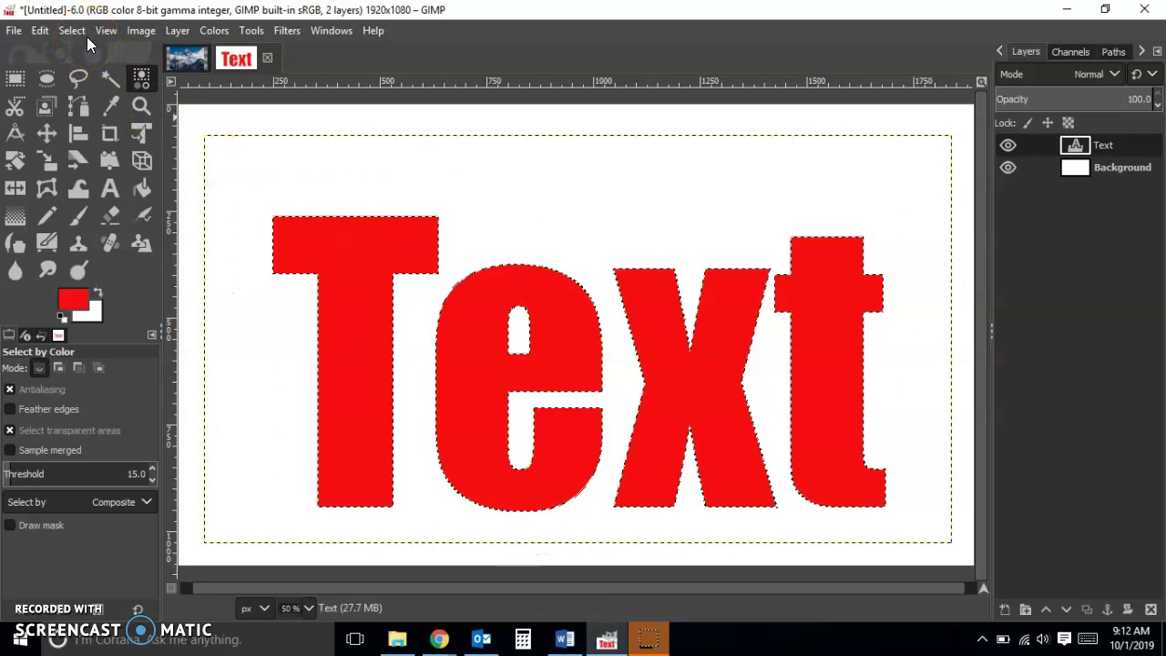
{"action": "left_click", "coordinate": [67, 35]}
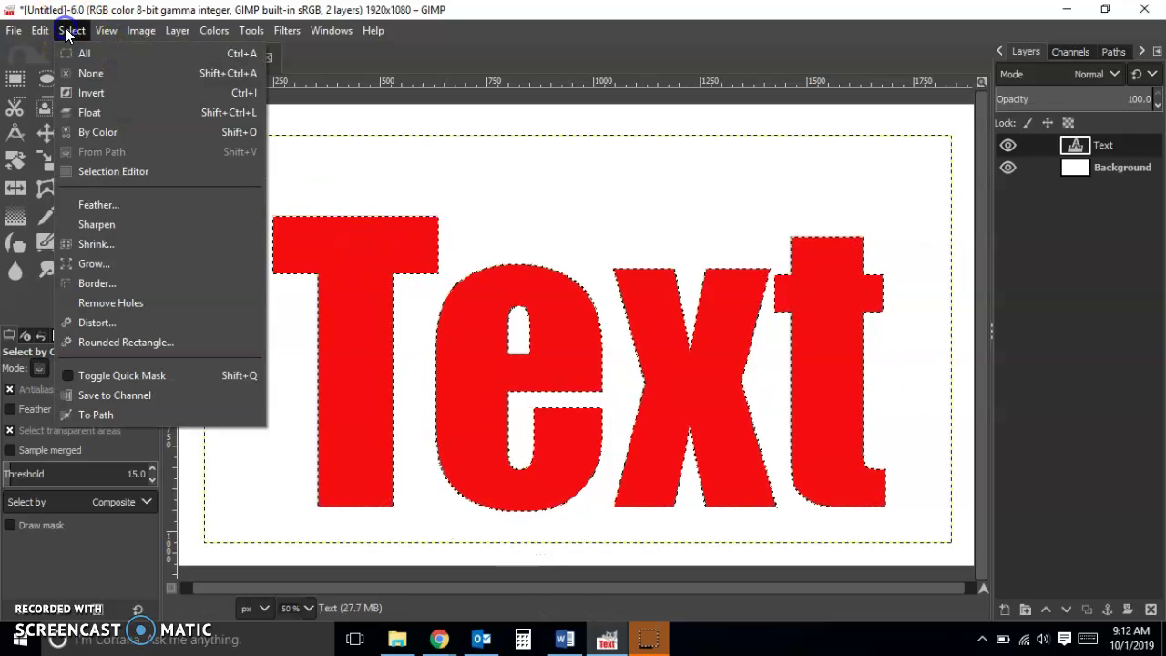
{"action": "left_click", "coordinate": [78, 281]}
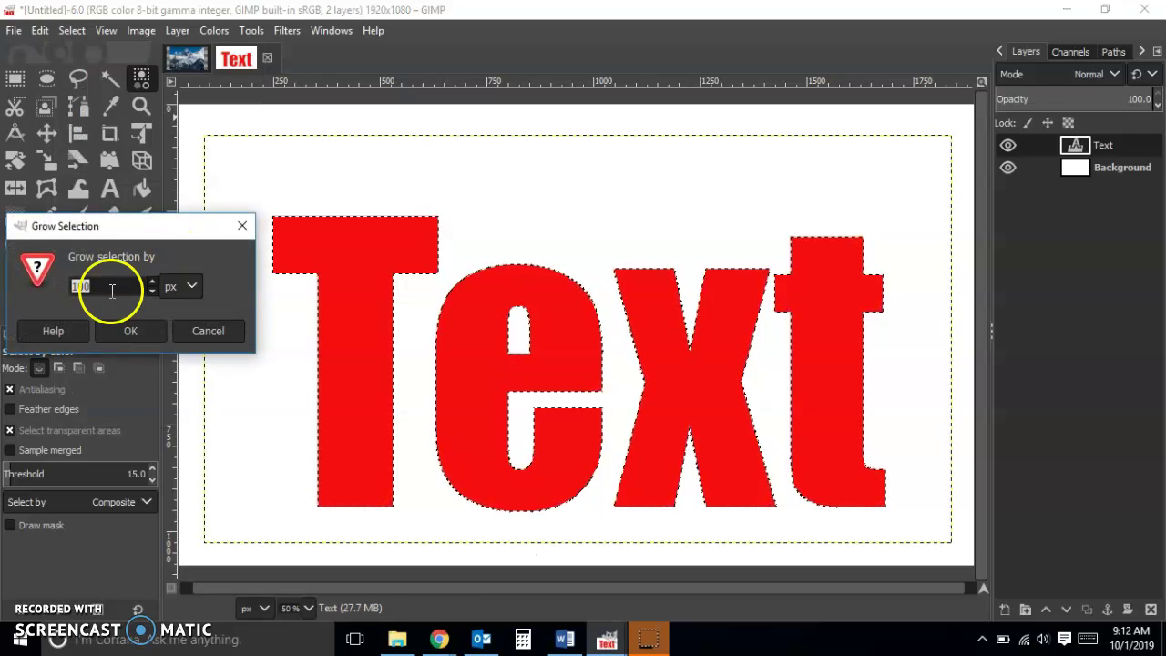
{"action": "type", "text": "5"}
{"action": "left_click", "coordinate": [132, 328]}
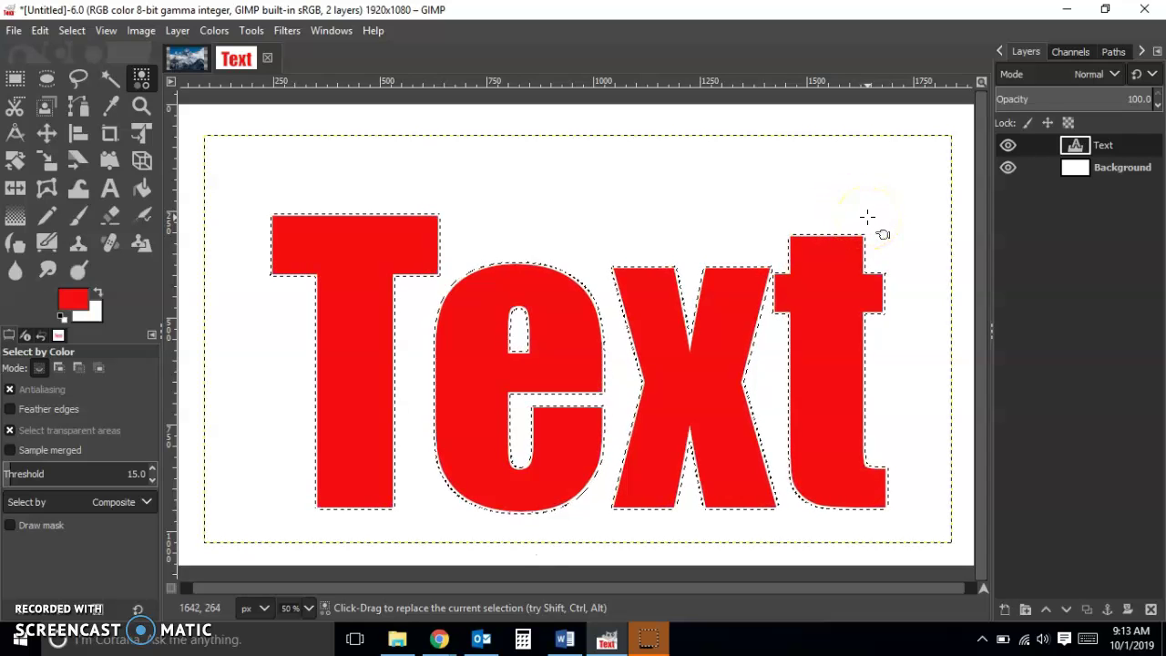
{"action": "key", "text": "shift+ctrl+n"}
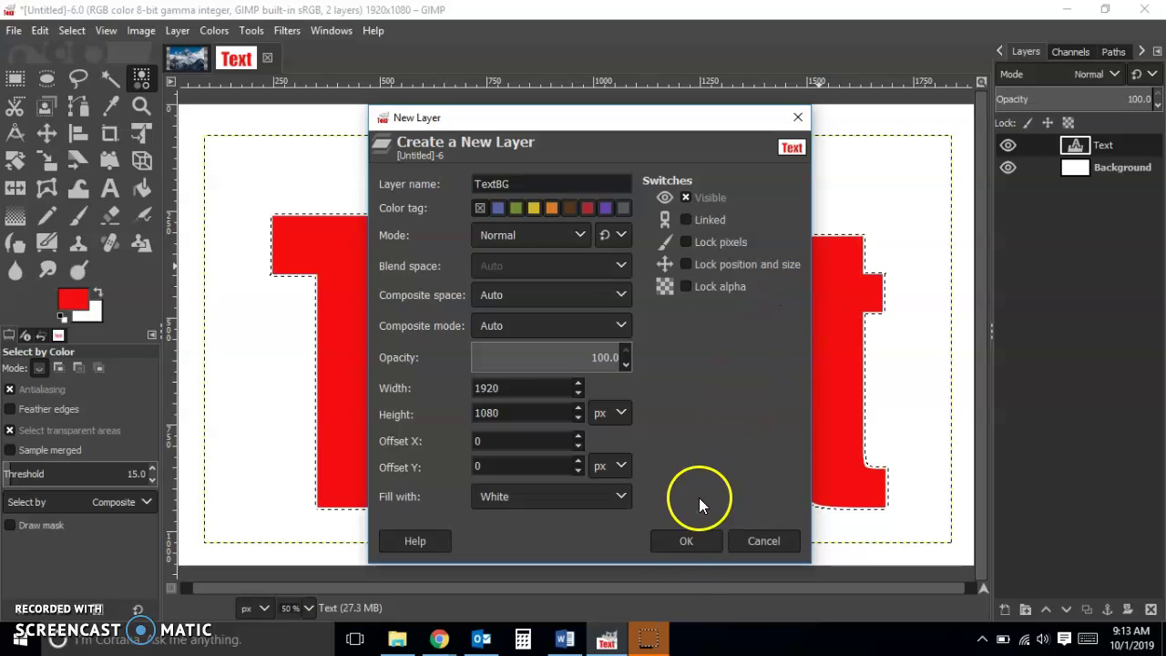
Step: Create the white TextBG layer, move it below the Text layer, and hide the Text layer
{"action": "left_click", "coordinate": [686, 541]}
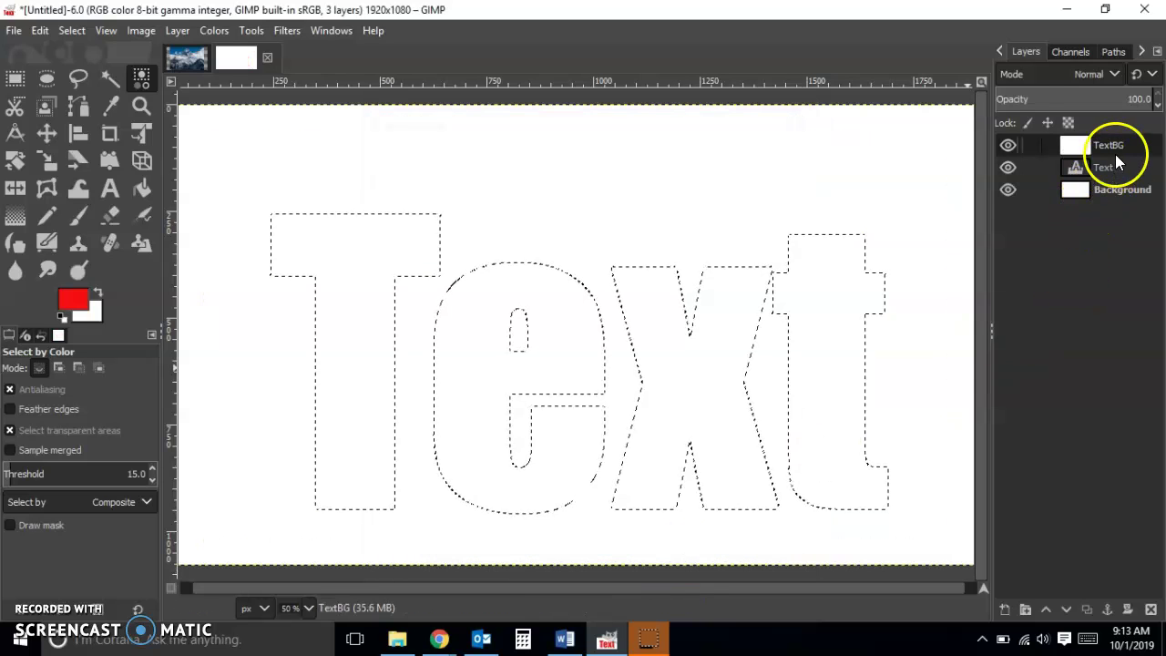
{"action": "left_click_drag", "start_coordinate": [1116, 143], "coordinate": [1113, 176]}
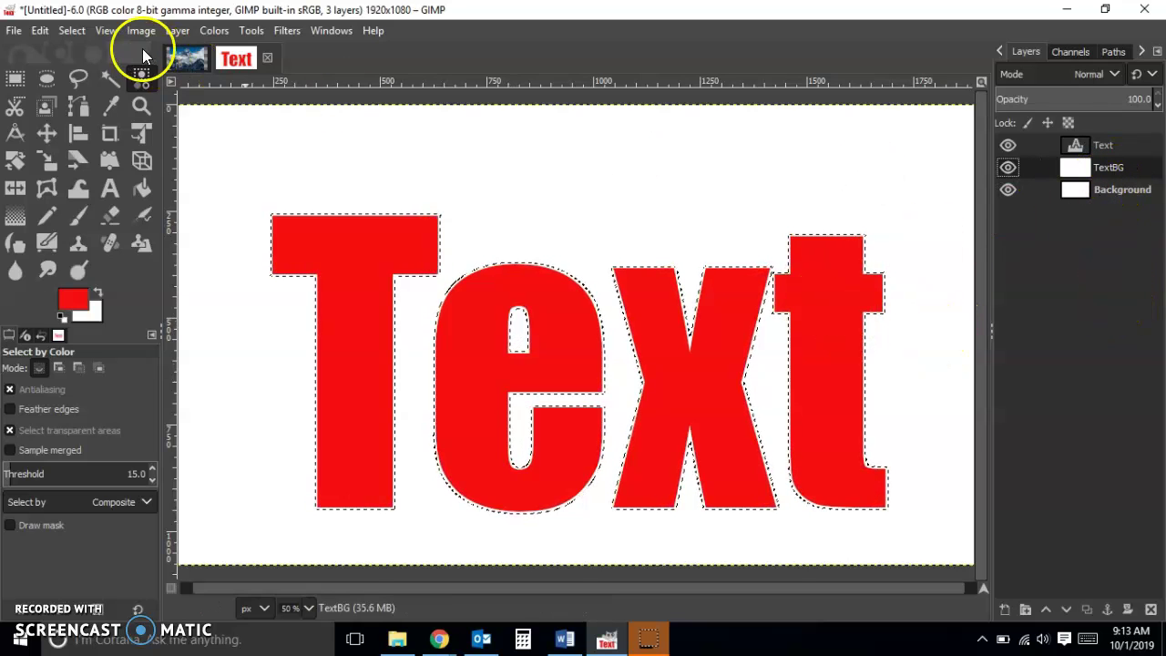
{"action": "left_click", "coordinate": [41, 31]}
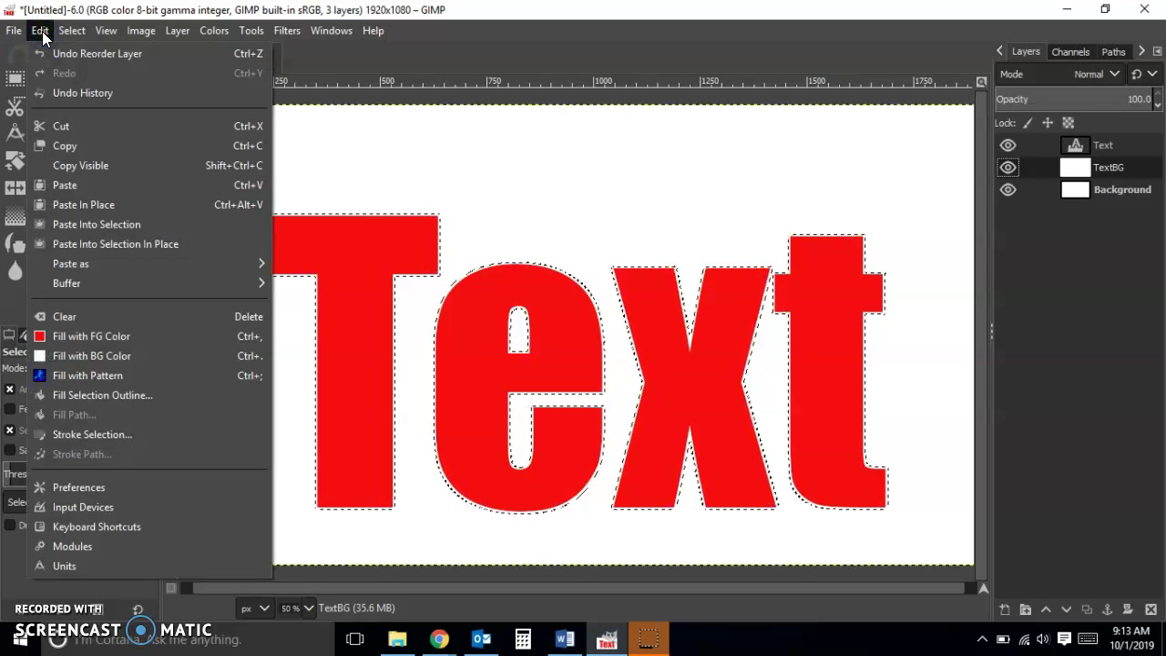
{"action": "left_click", "coordinate": [1144, 338]}
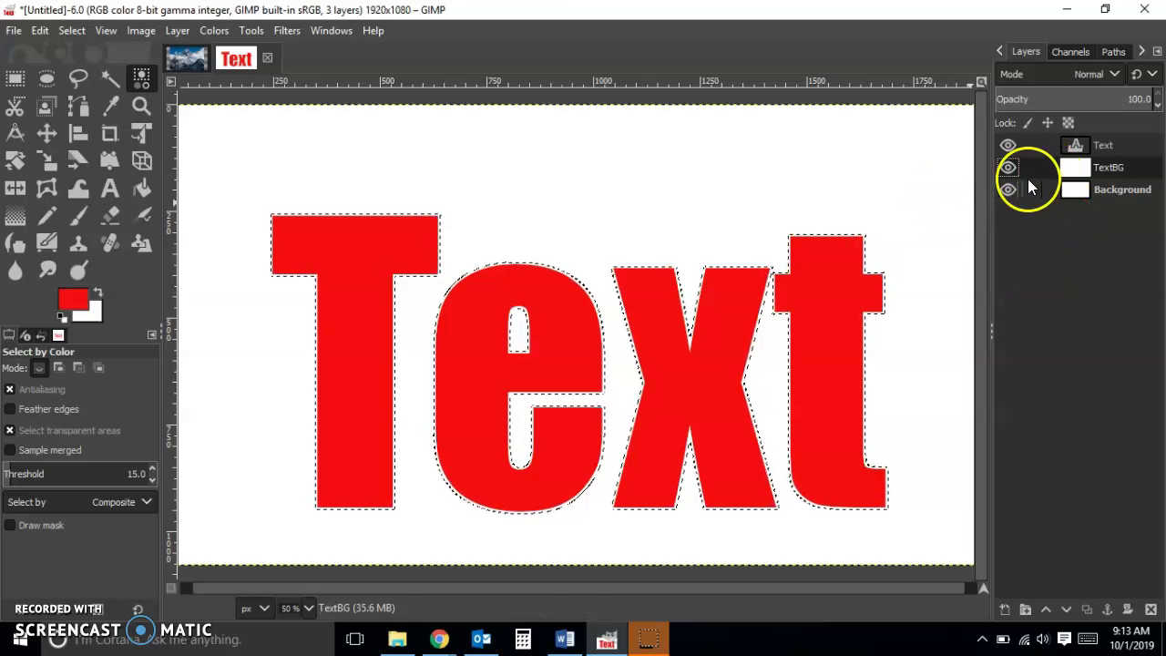
{"action": "left_click", "coordinate": [1007, 145]}
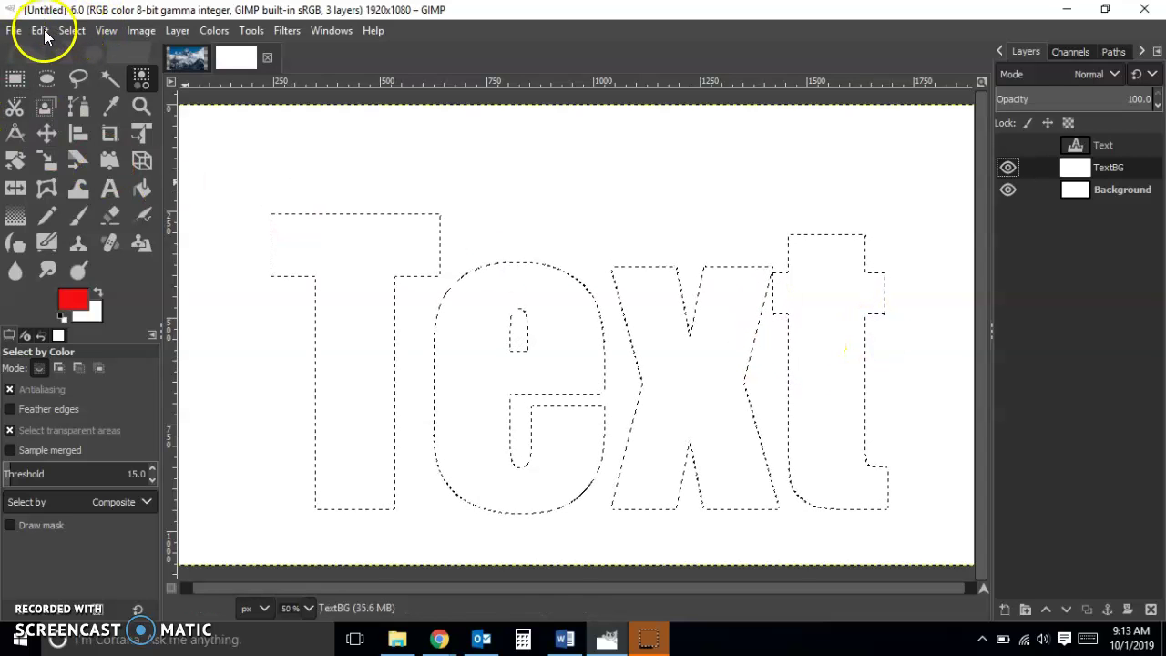
Step: Set the foreground colour to black
{"action": "left_click", "coordinate": [40, 30]}
{"action": "left_click", "coordinate": [72, 30]}
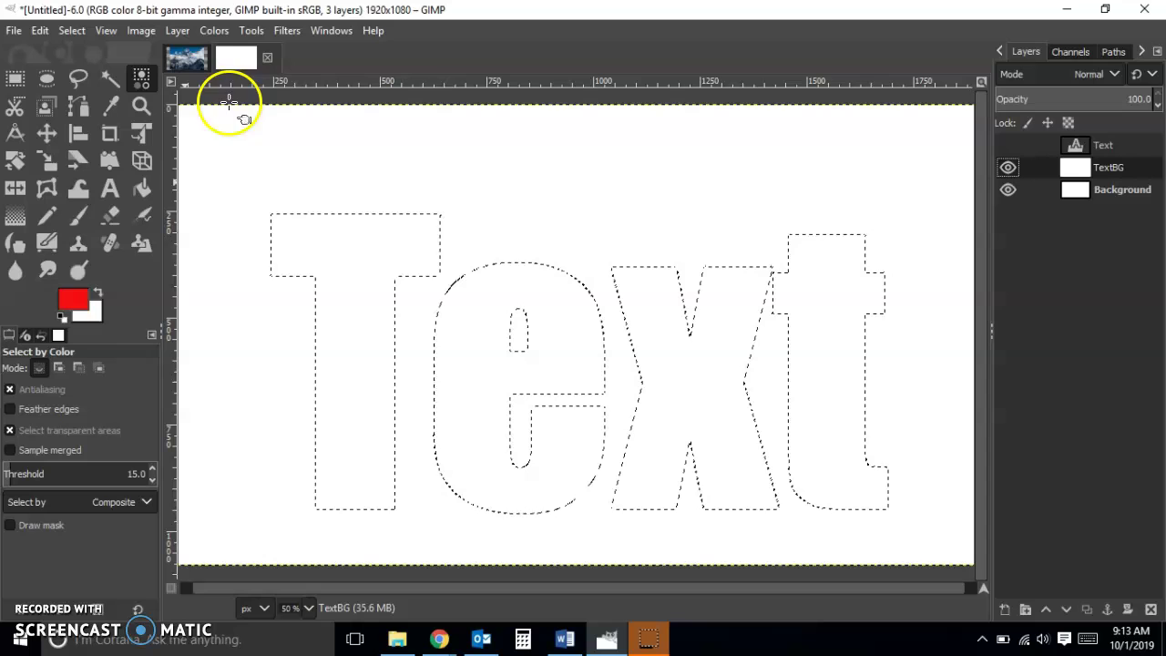
{"action": "left_click", "coordinate": [73, 301]}
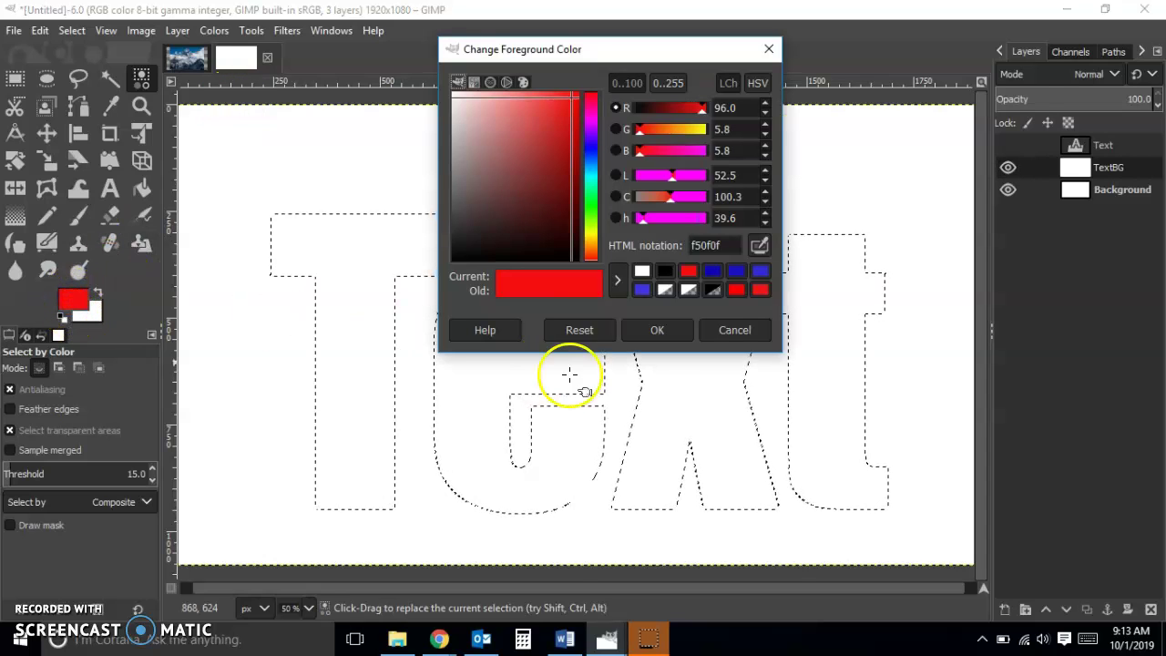
{"action": "left_click", "coordinate": [668, 269]}
{"action": "left_click", "coordinate": [657, 329]}
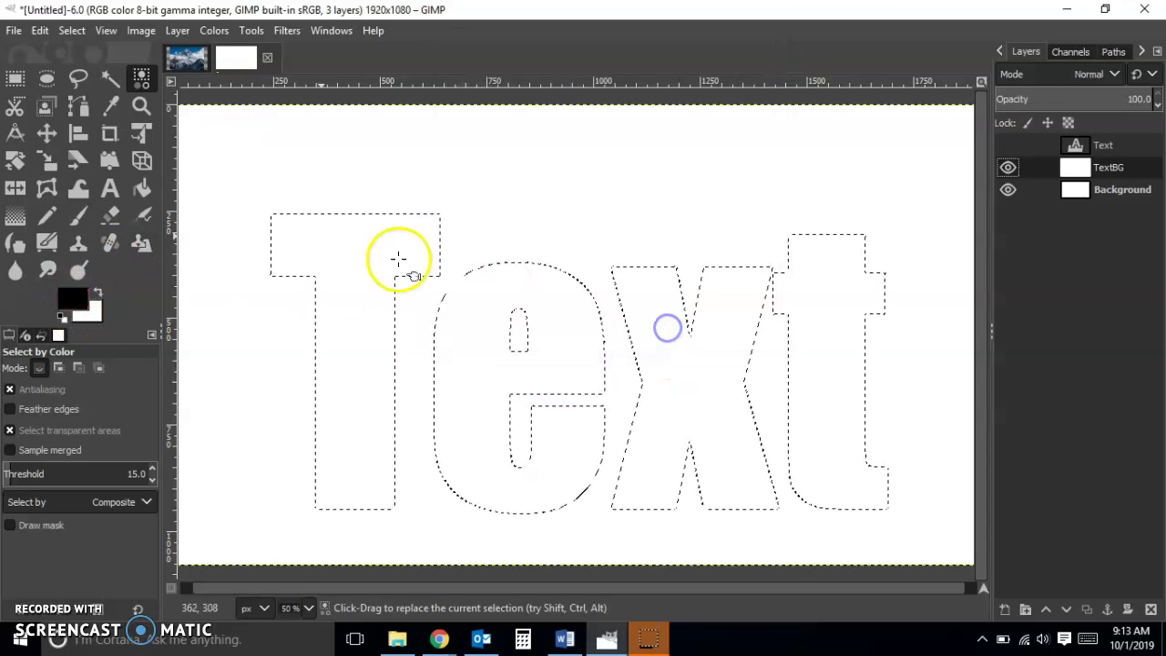
Step: Fill the grown letter selection on TextBG with black and show the Text layer again
{"action": "left_click", "coordinate": [40, 30]}
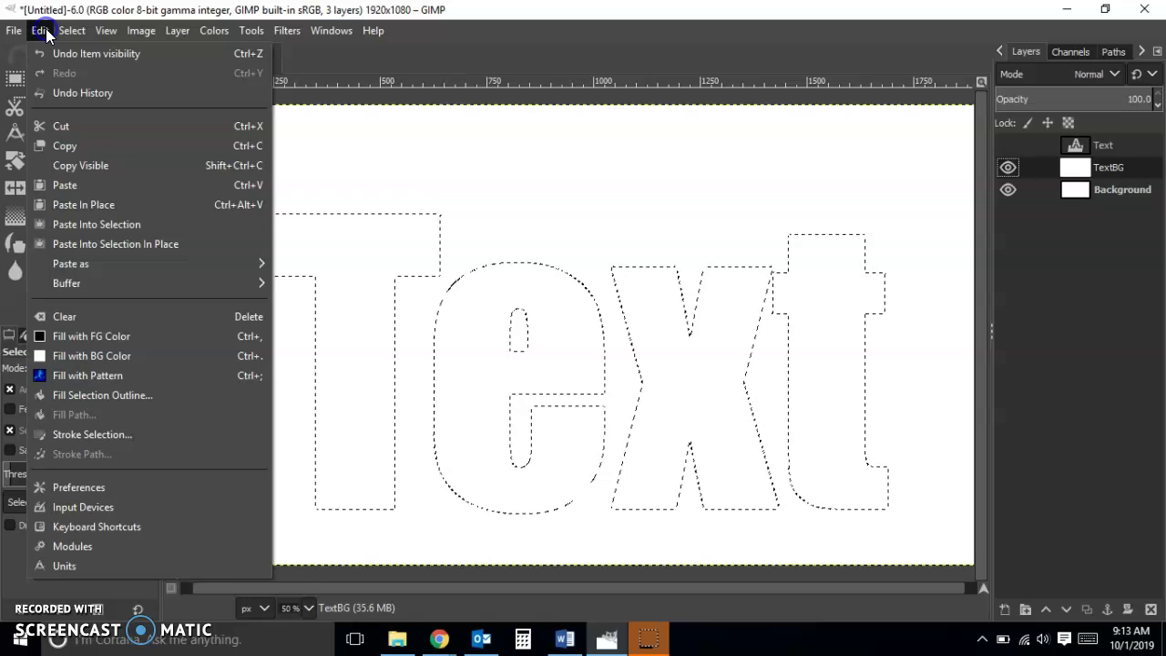
{"action": "left_click", "coordinate": [73, 336]}
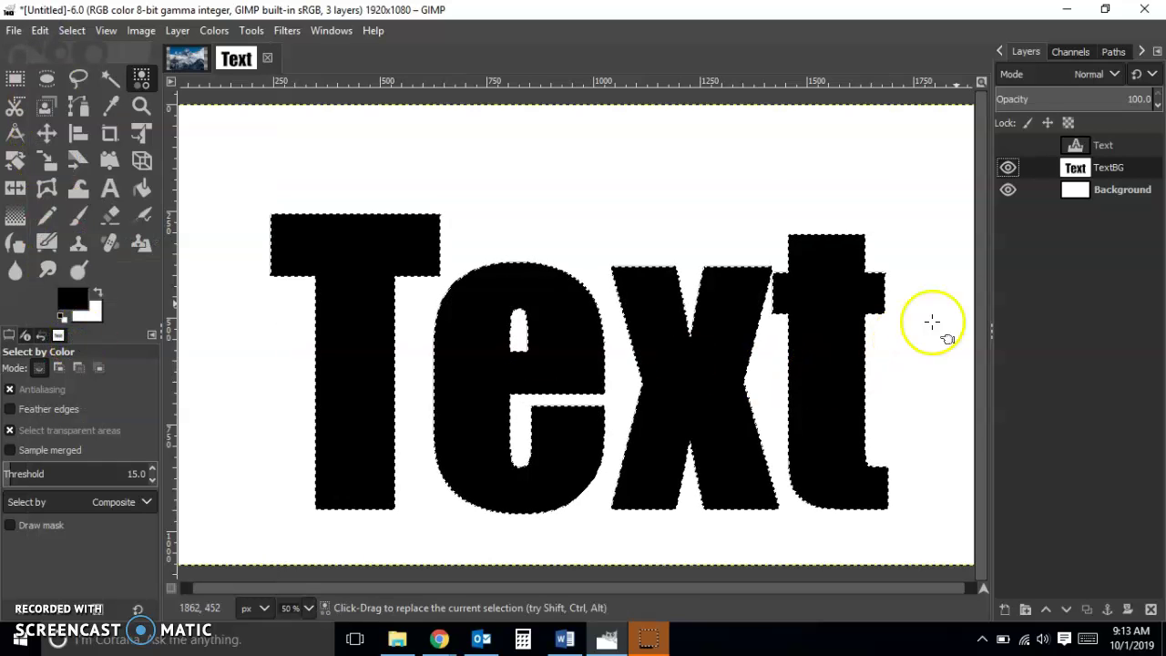
{"action": "left_click", "coordinate": [1007, 146]}
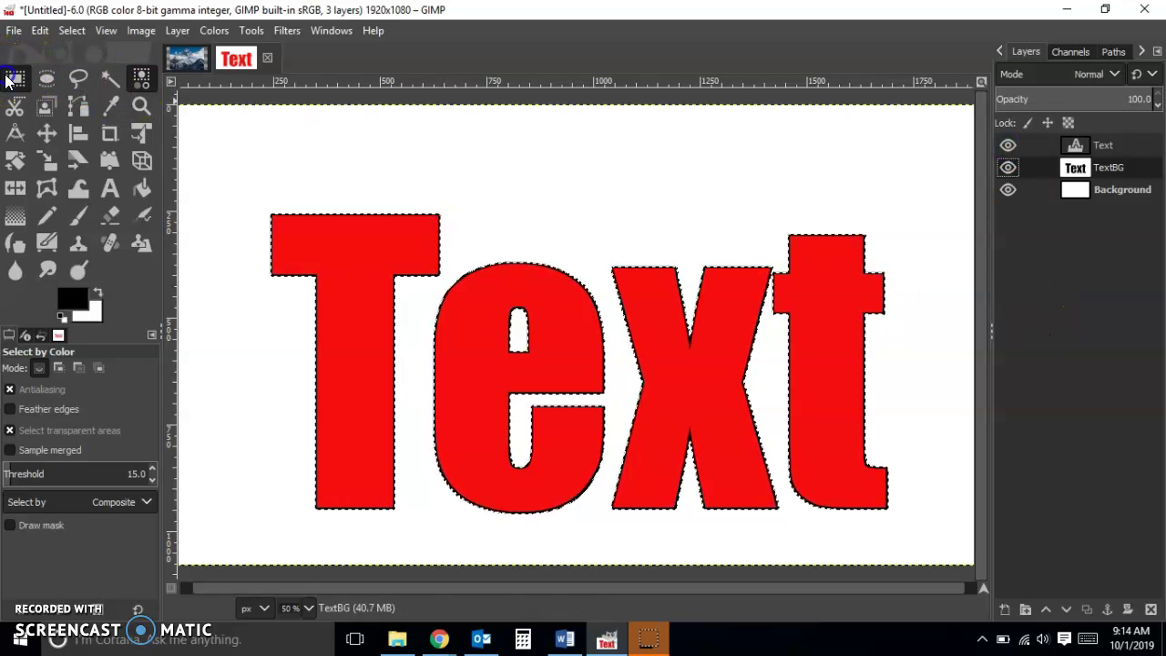
Step: Clear the selection so the red word shows its thin black outline
{"action": "left_click", "coordinate": [14, 78]}
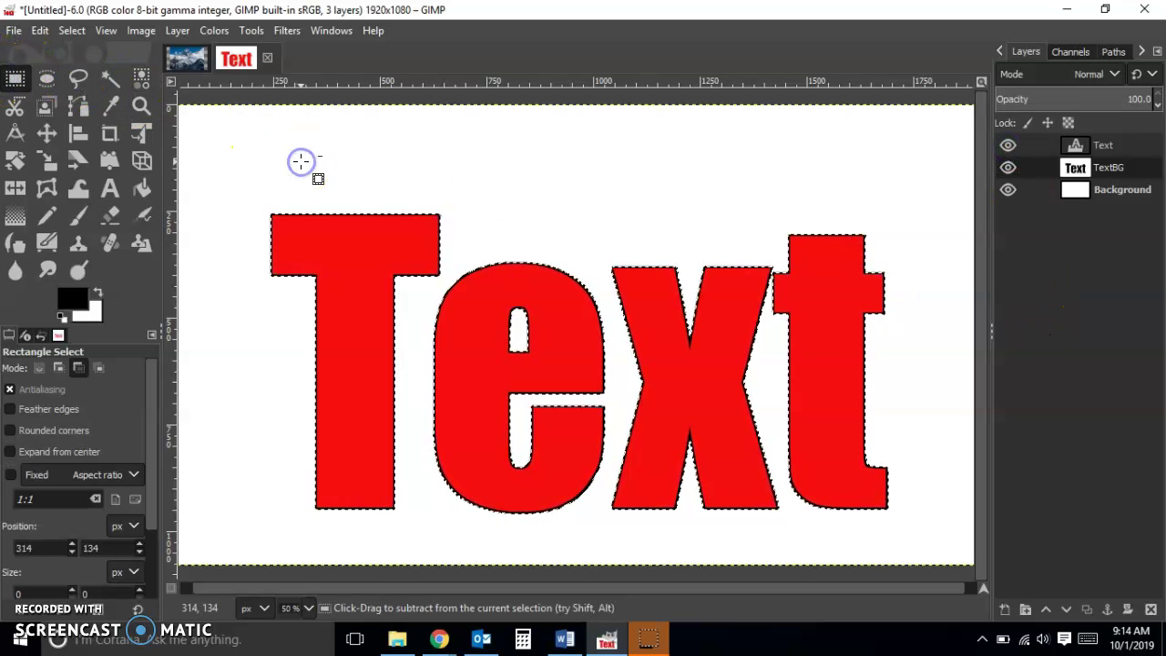
{"action": "left_click", "coordinate": [72, 30]}
{"action": "left_click", "coordinate": [106, 78]}
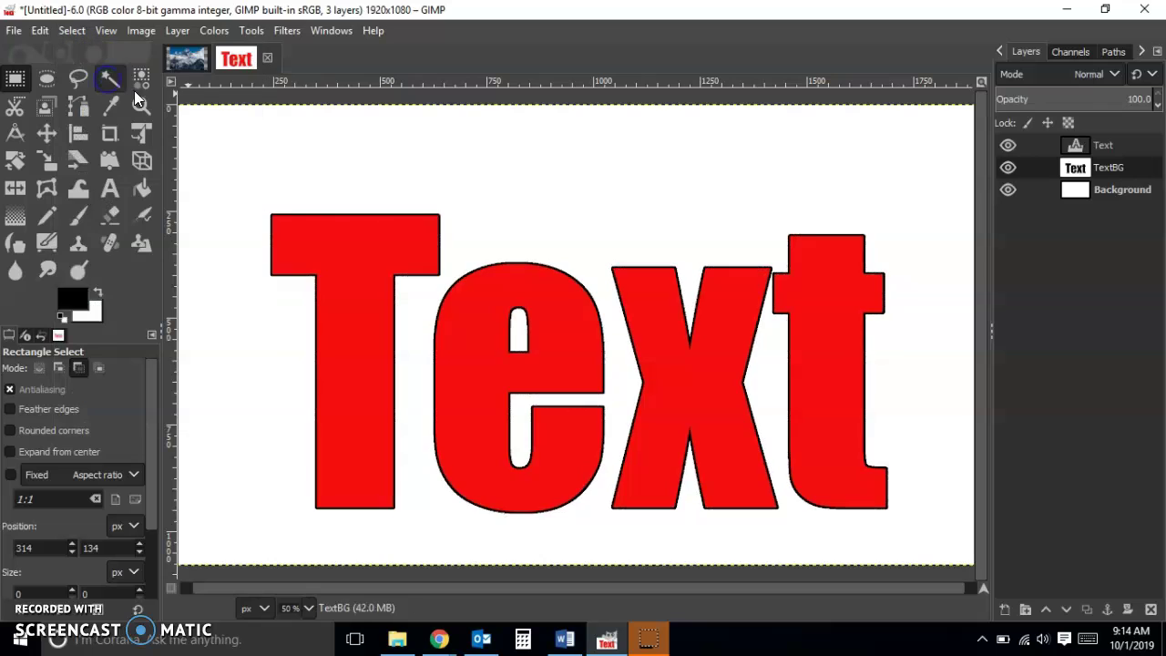
{"action": "left_click", "coordinate": [644, 201]}
{"action": "left_click", "coordinate": [422, 286]}
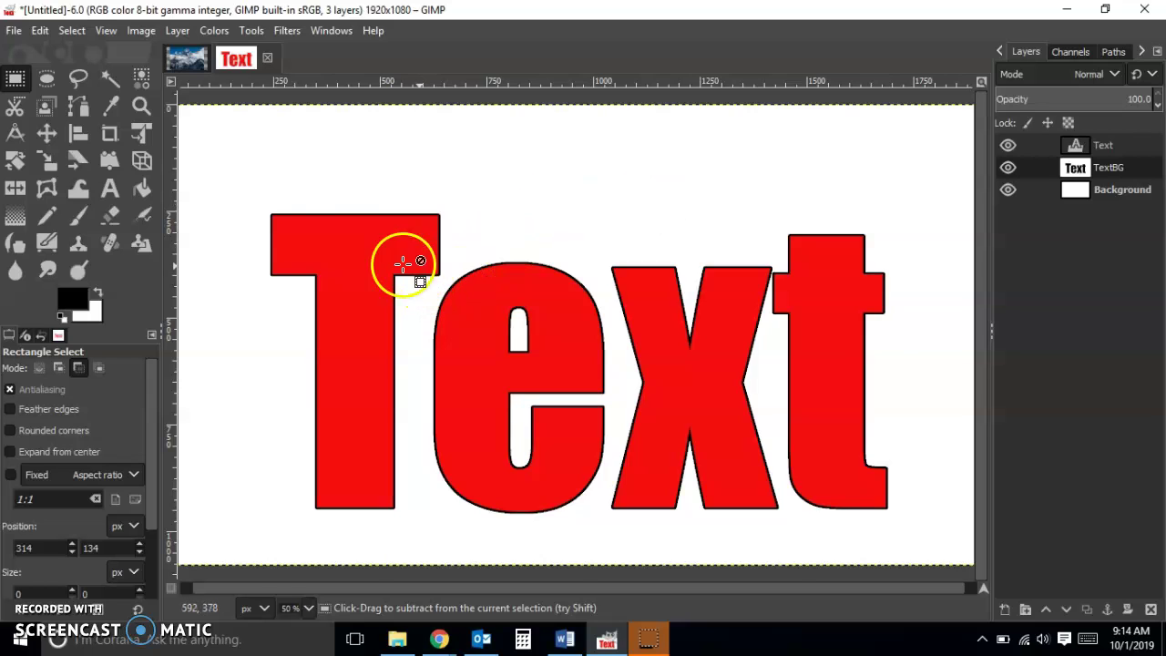
{"action": "left_click", "coordinate": [252, 223]}
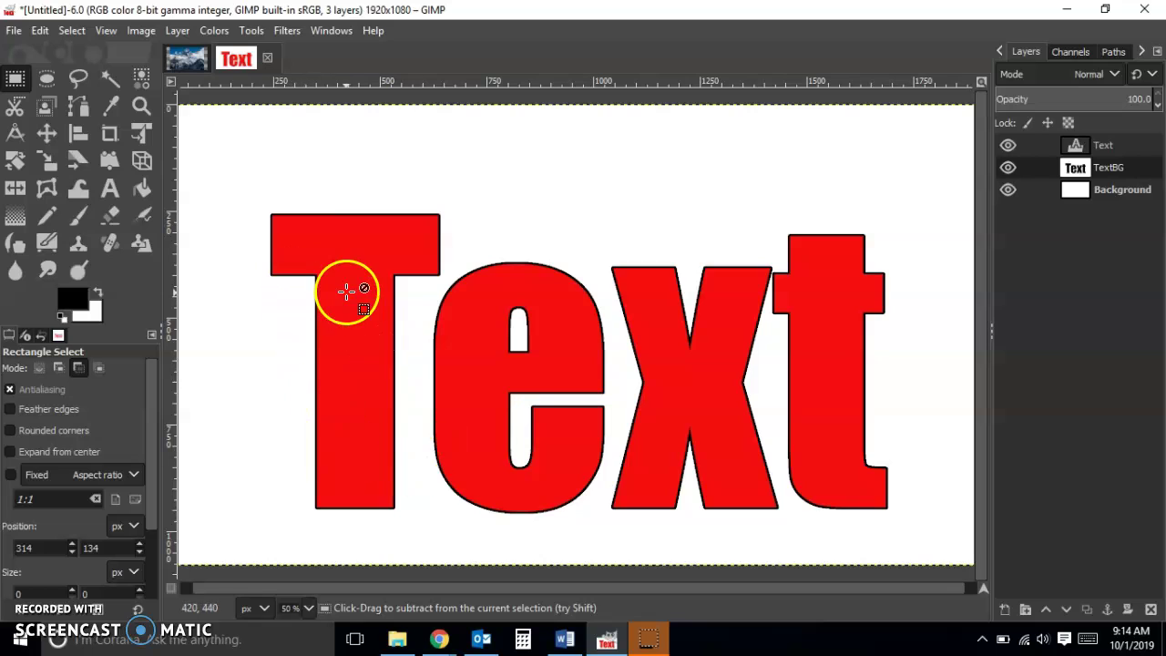